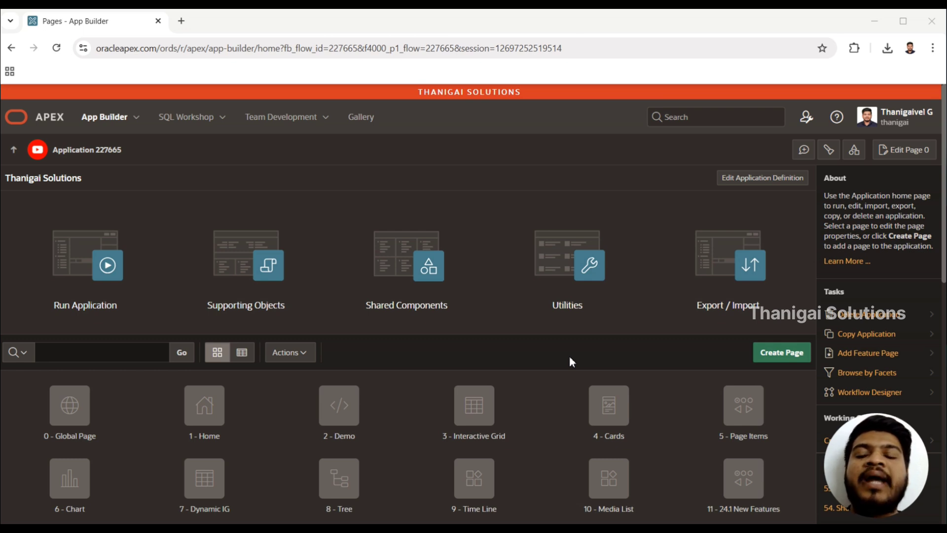
- Export the entire Thanigai Solutions application as an SQL file with the default export options
left_click(570, 358)
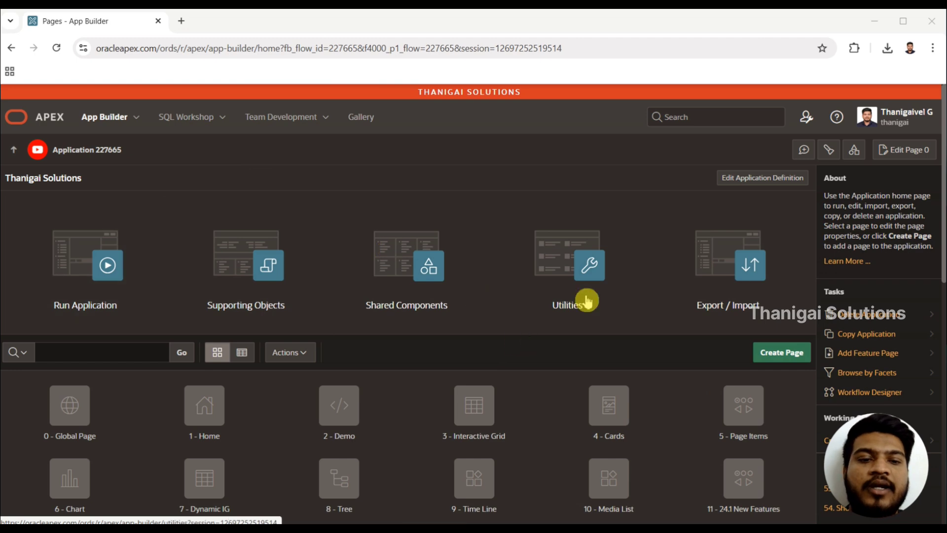
left_click(743, 303)
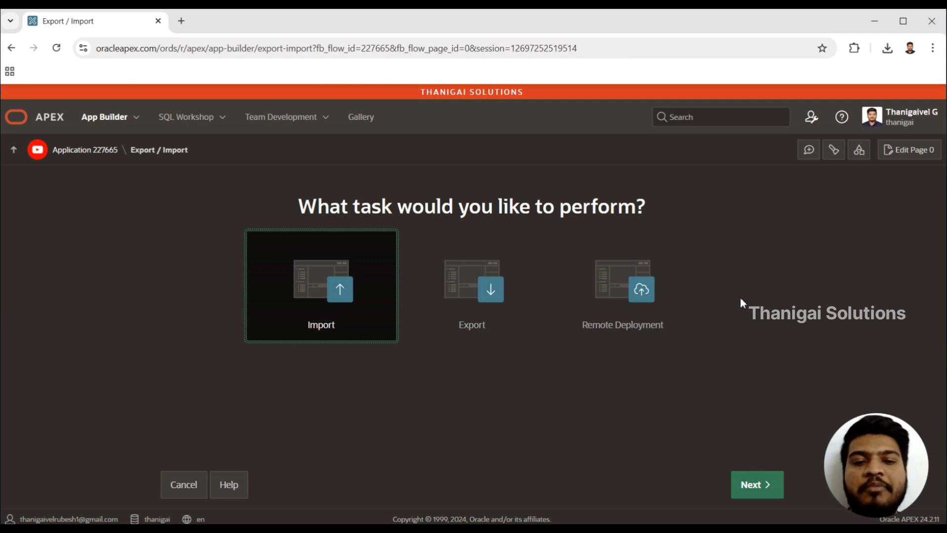
left_click(484, 291)
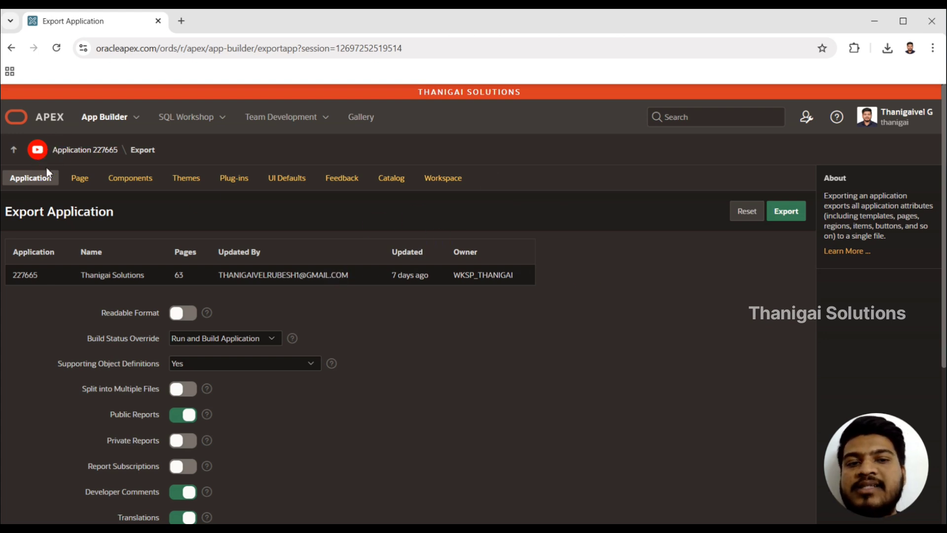
left_click(789, 215)
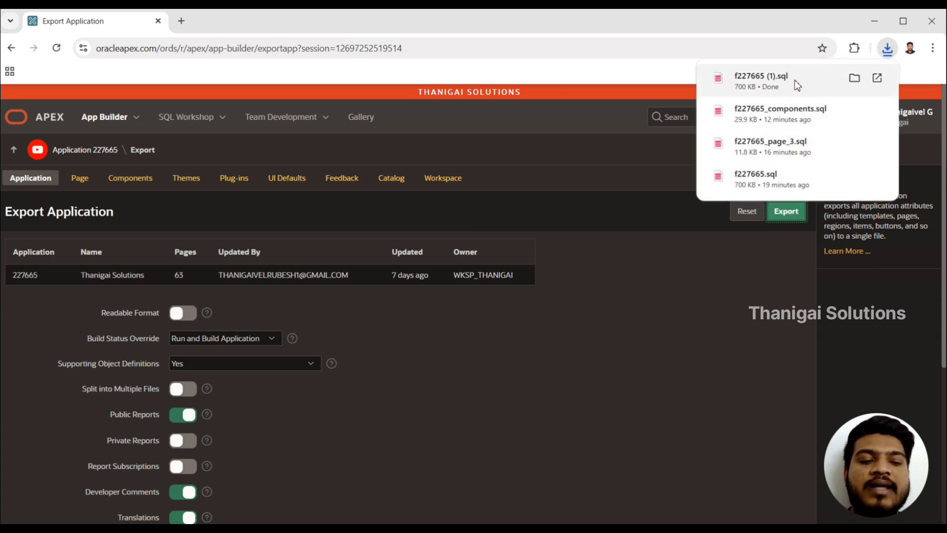
left_click_drag(790, 80, 776, 78)
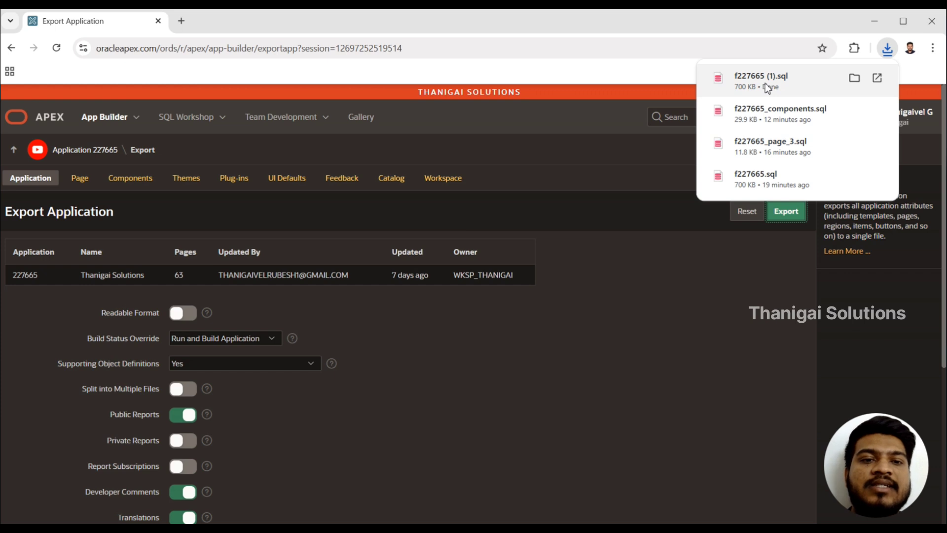
left_click(648, 346)
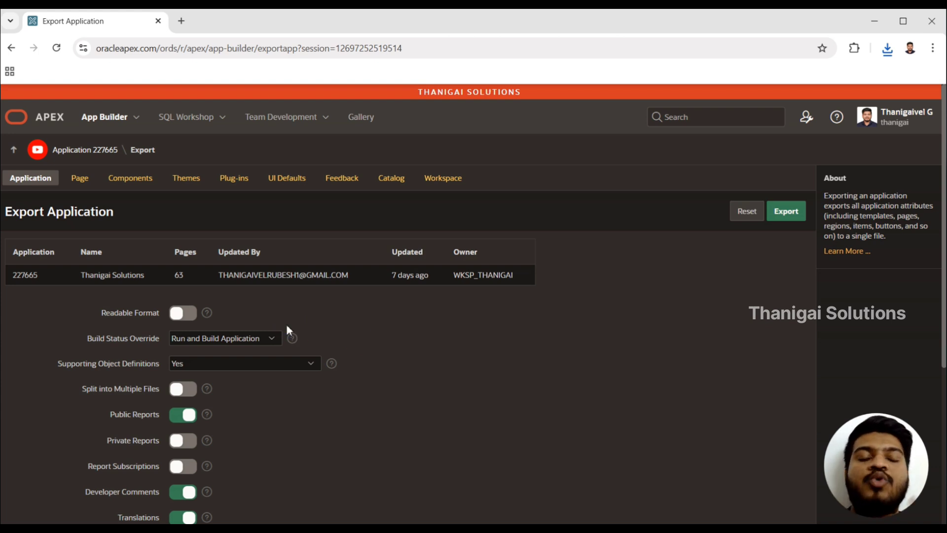
- Return to the application's home page and open its Manage Backups utility
left_click(94, 157)
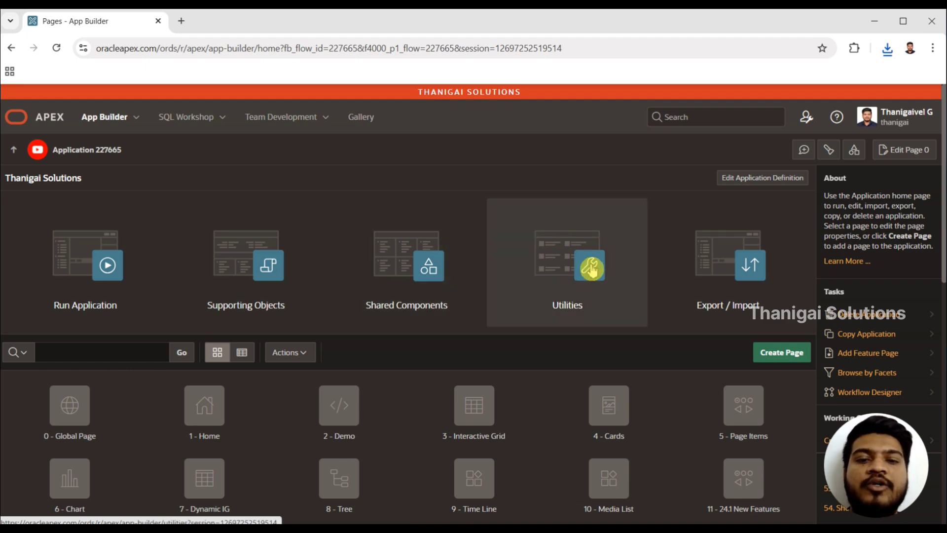
left_click(570, 269)
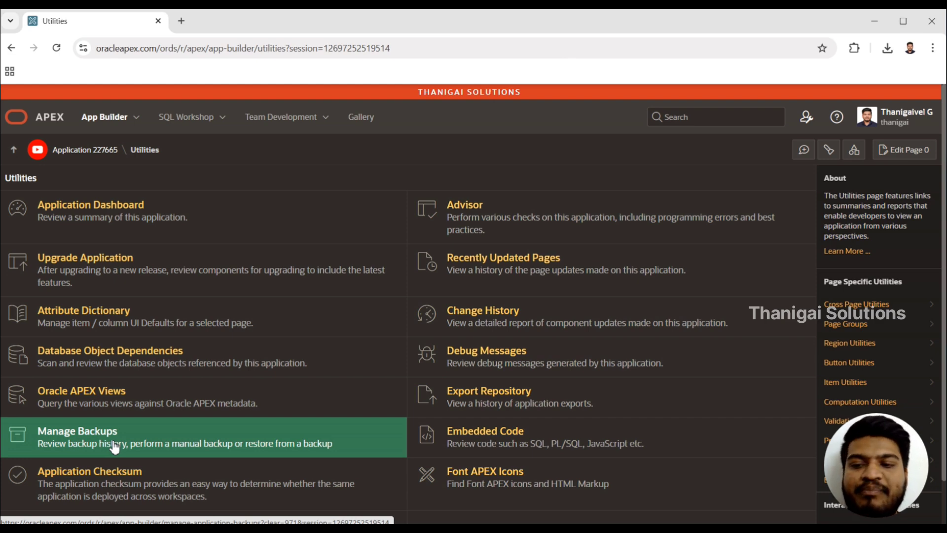
left_click(114, 447)
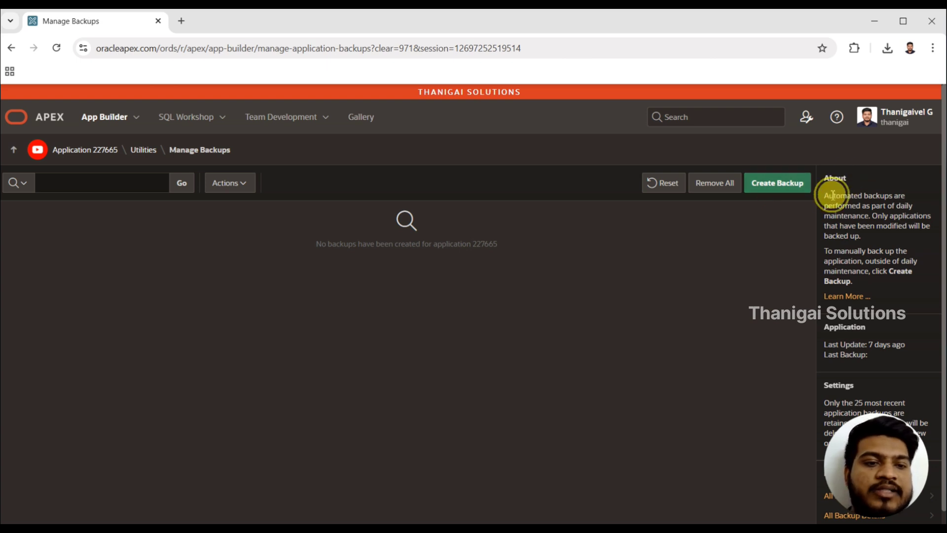
- Read the notes on automated backups, manual backups and the backup retention limit
left_click_drag(828, 195, 872, 286)
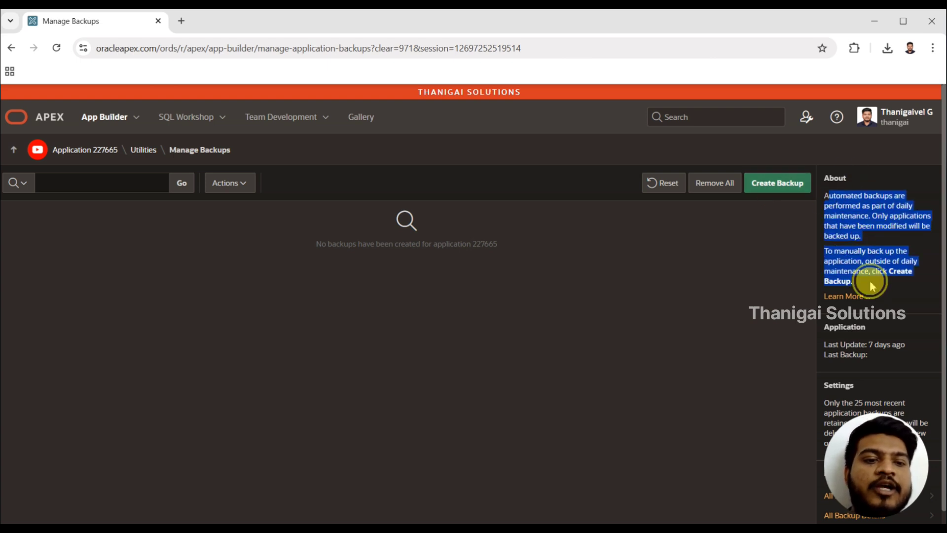
left_click(850, 239)
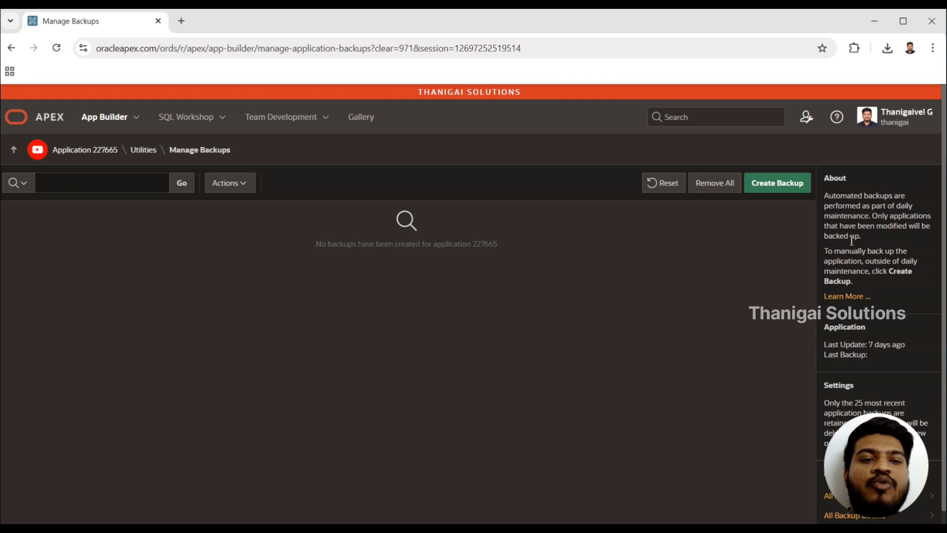
left_click(838, 275)
left_click(856, 271)
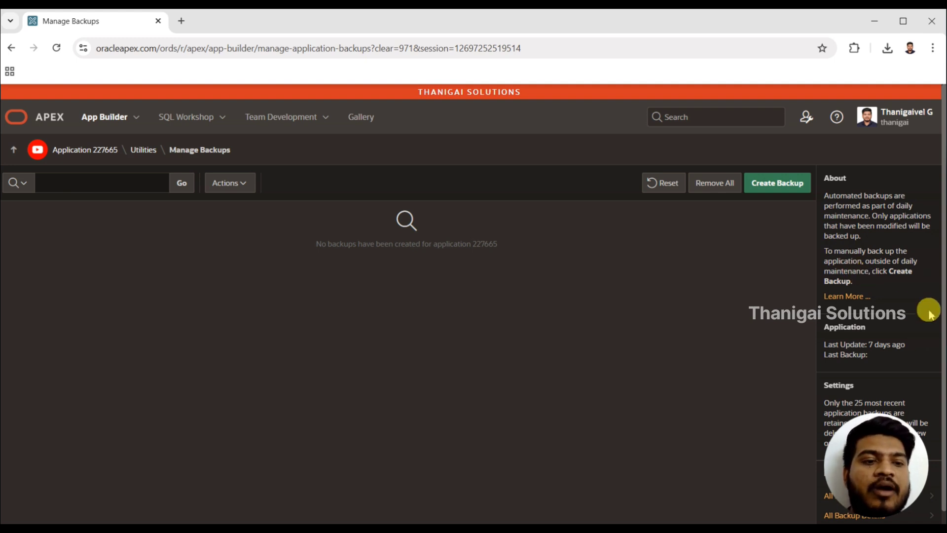
left_click_drag(943, 274, 944, 341)
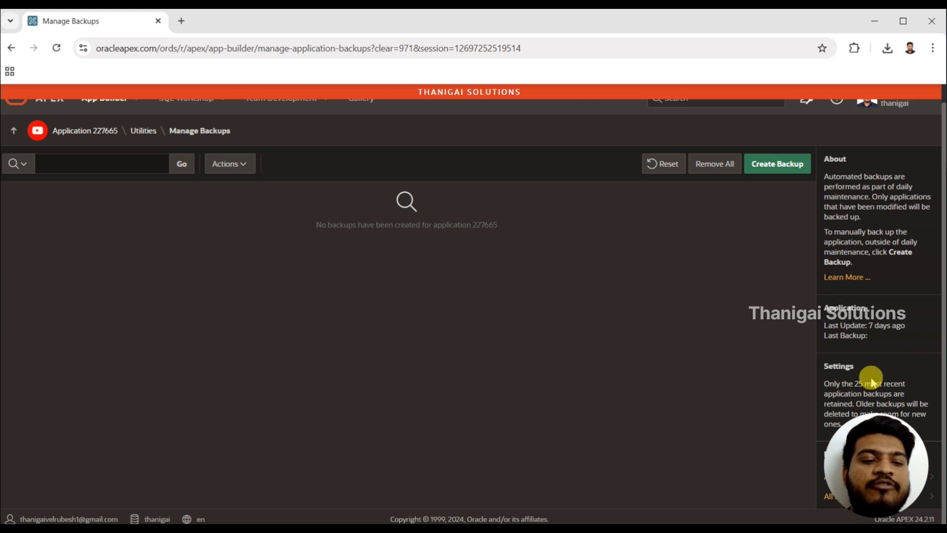
left_click(862, 383)
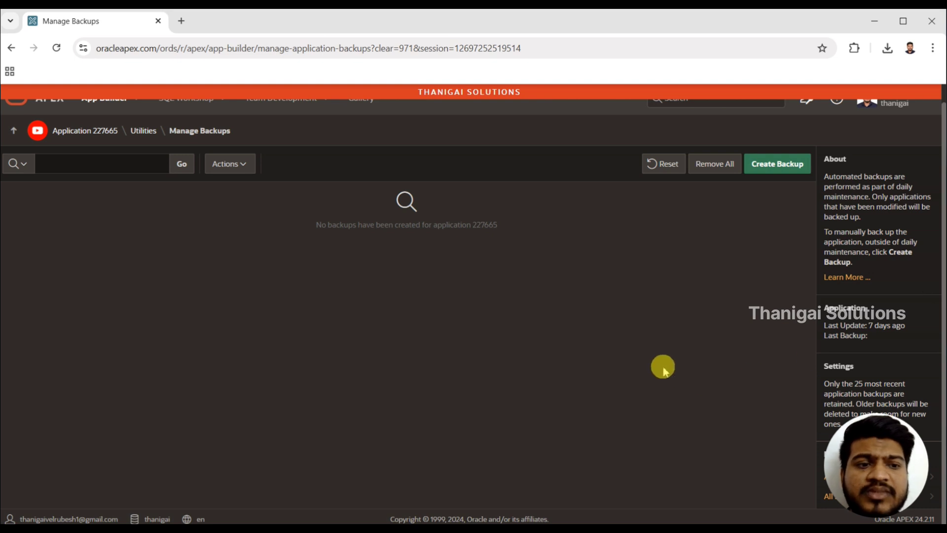
scroll(663, 370, "up", 1)
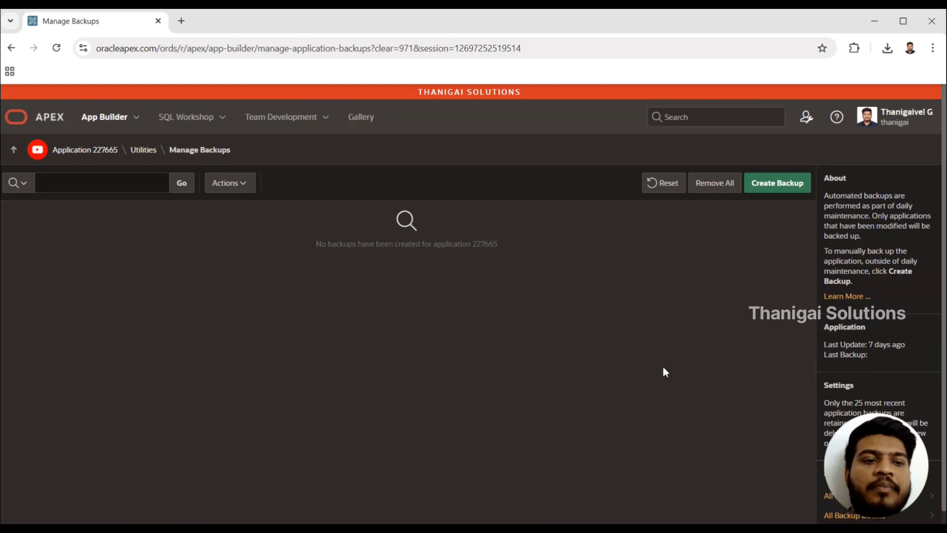
- Create a manual backup of the Thanigai Solutions application with the comment TEST
left_click(776, 191)
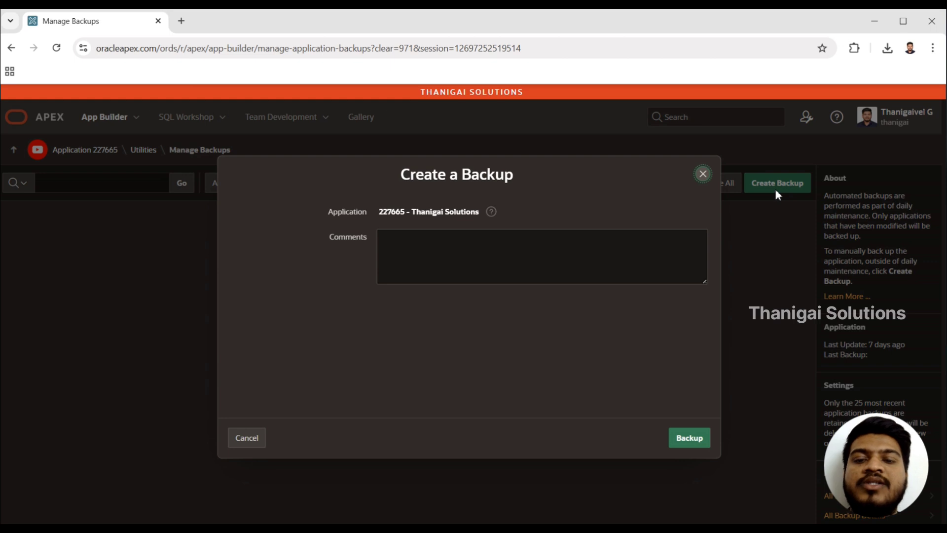
left_click(451, 260)
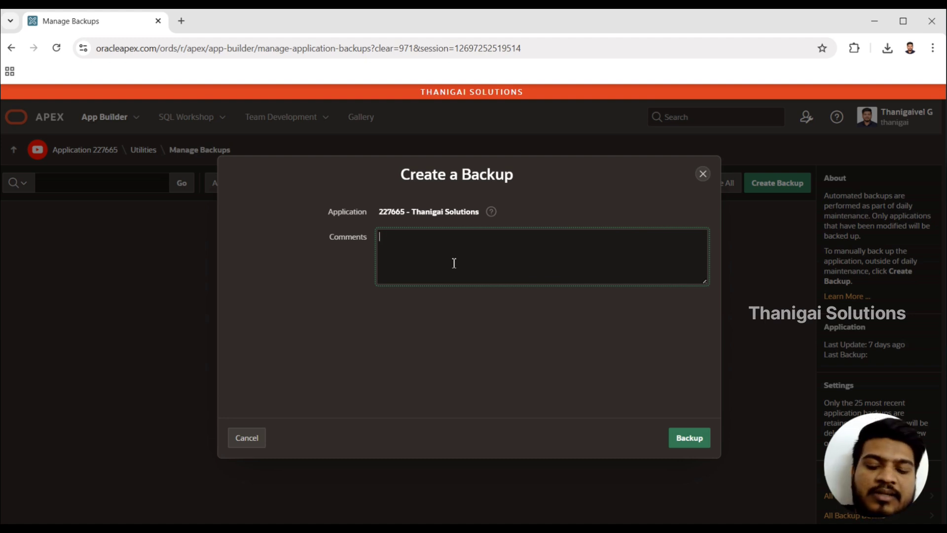
type("TSET")
key("BackSpace")
key("BackSpace")
key("BackSpace")
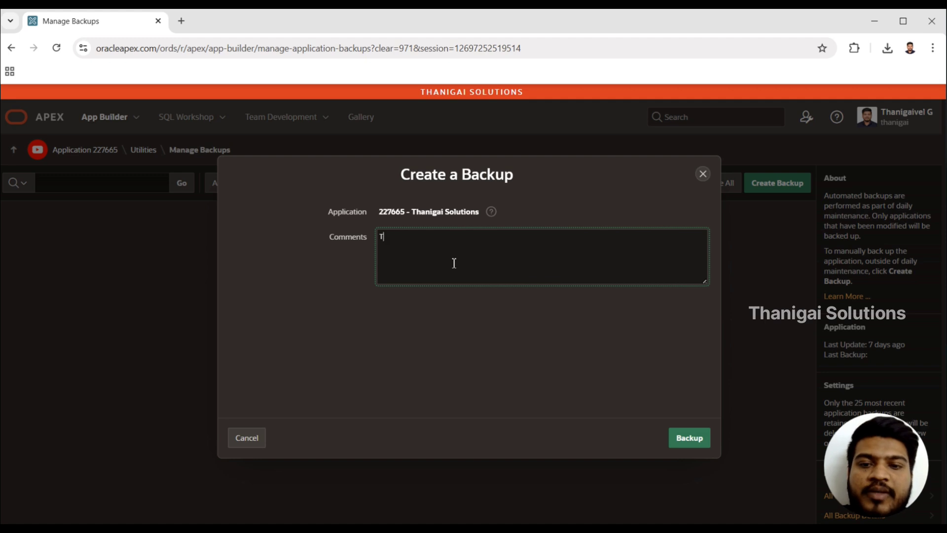
type("EST")
left_click(438, 249)
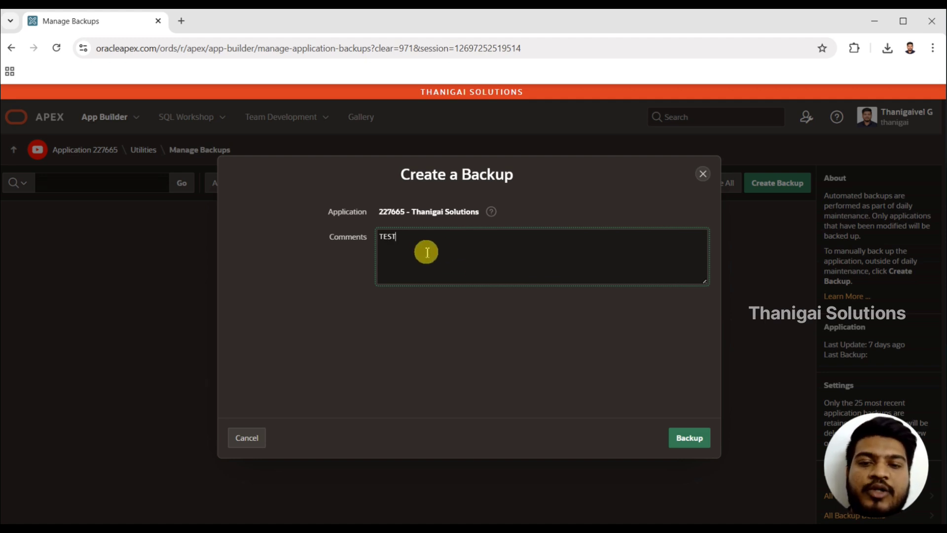
left_click(688, 445)
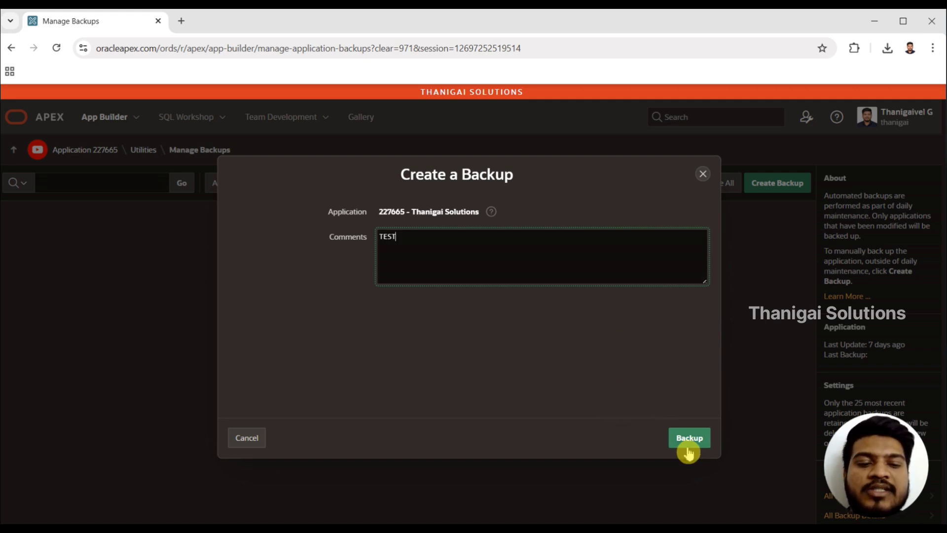
left_click(687, 447)
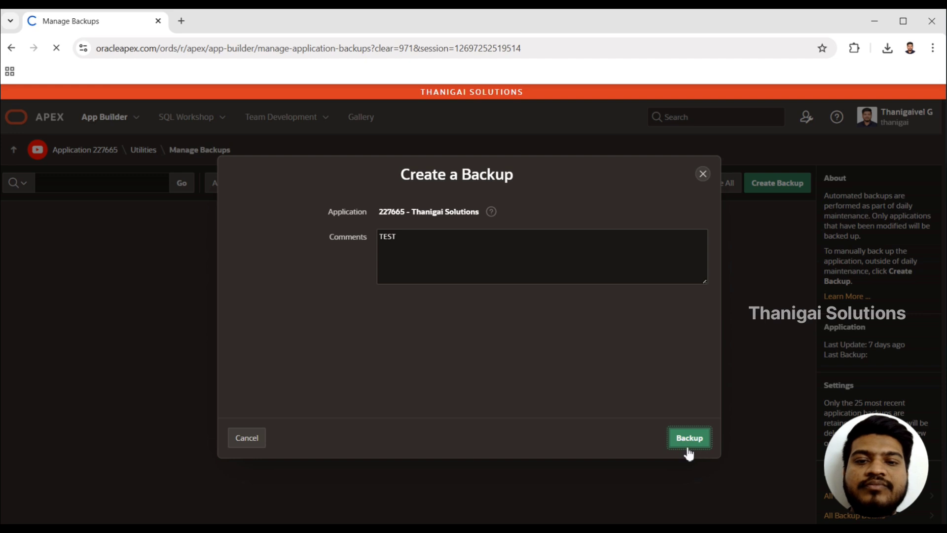
left_click(687, 447)
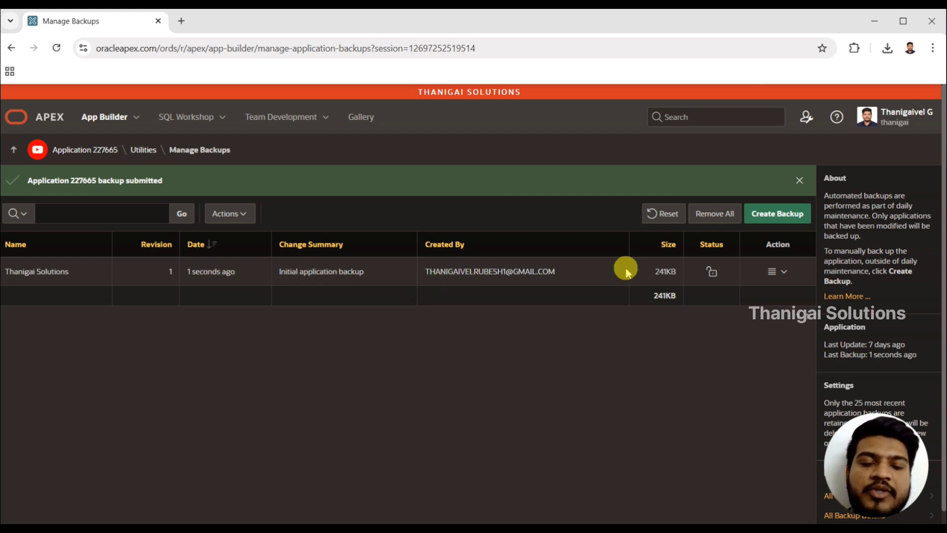
- Review the new backup's size and available actions, view its backup details, and close them
double_click(662, 271)
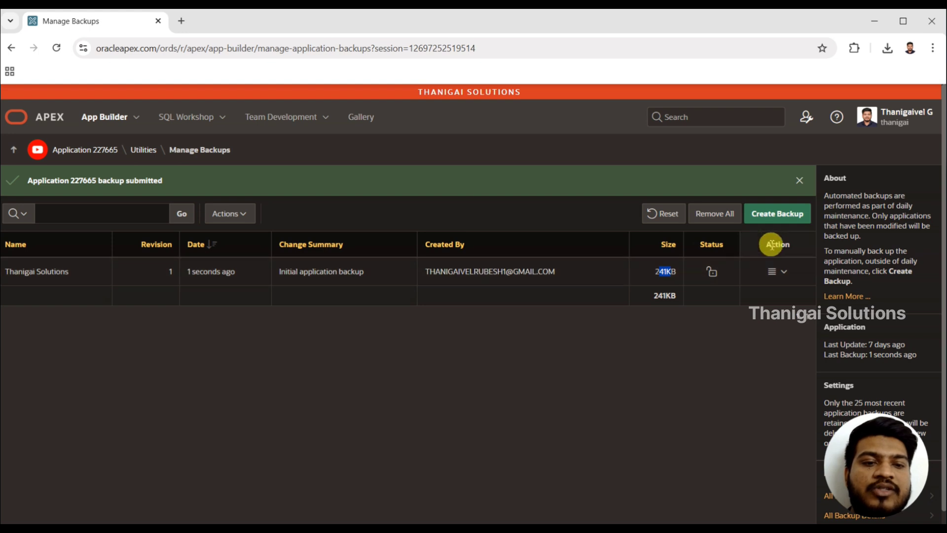
left_click(784, 273)
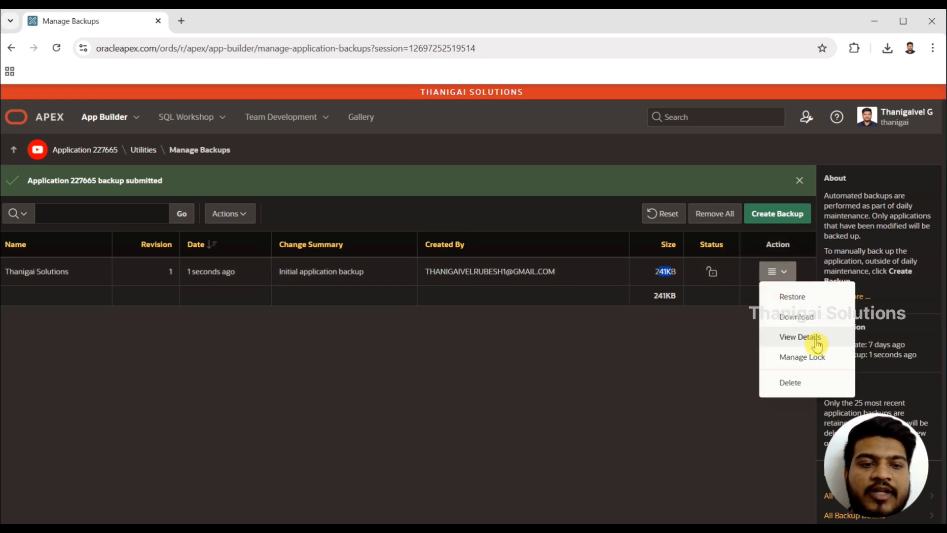
left_click(818, 313)
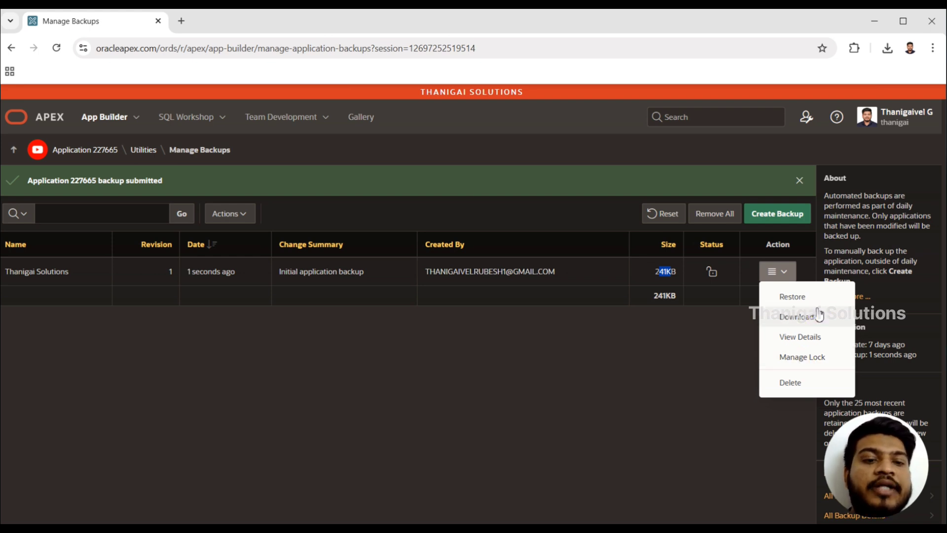
left_click(809, 298)
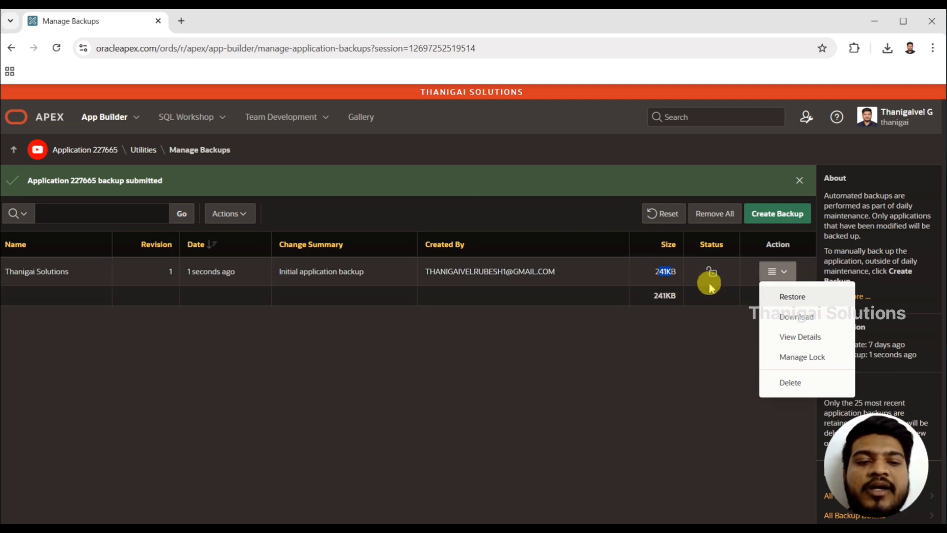
left_click(793, 318)
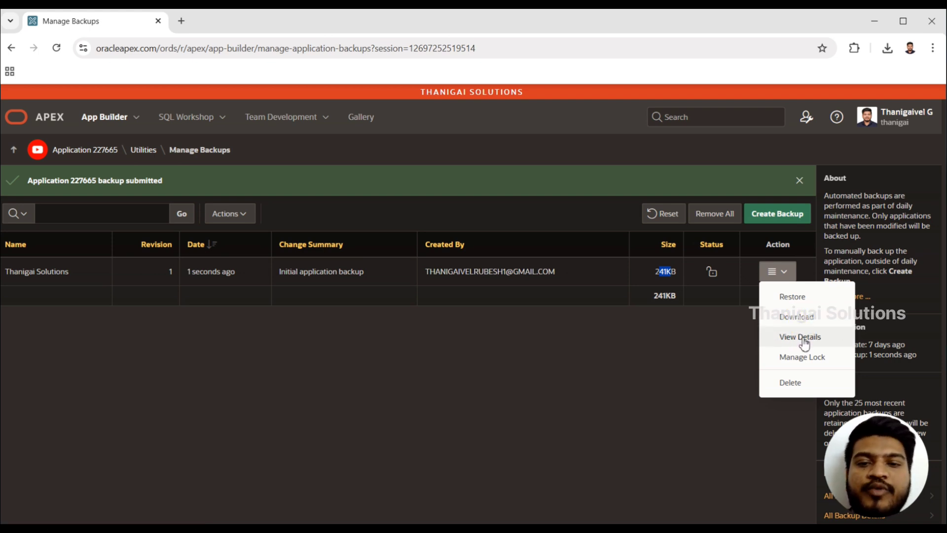
left_click(800, 338)
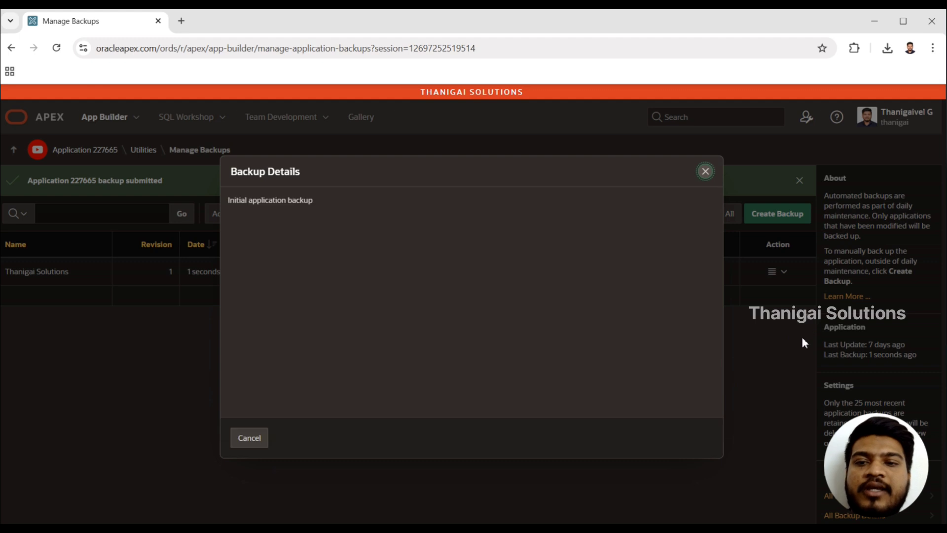
left_click(709, 176)
- Check the backup's available actions and read the settings note on how many recent backups are retained
left_click(784, 272)
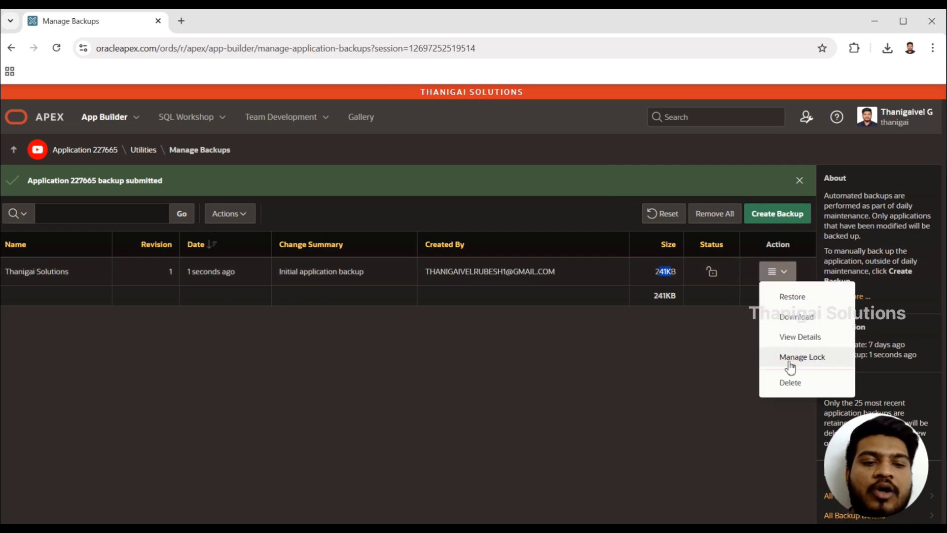
left_click(723, 365)
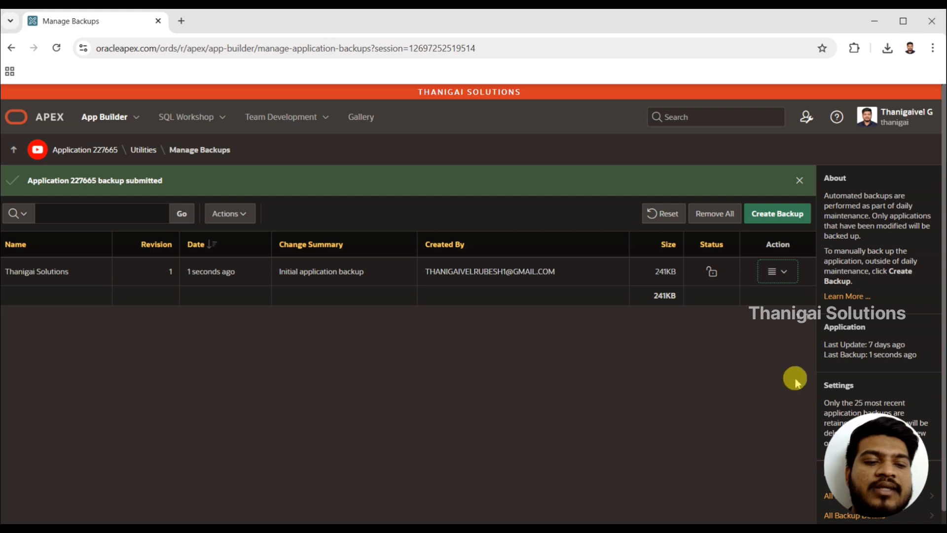
left_click_drag(824, 402, 882, 404)
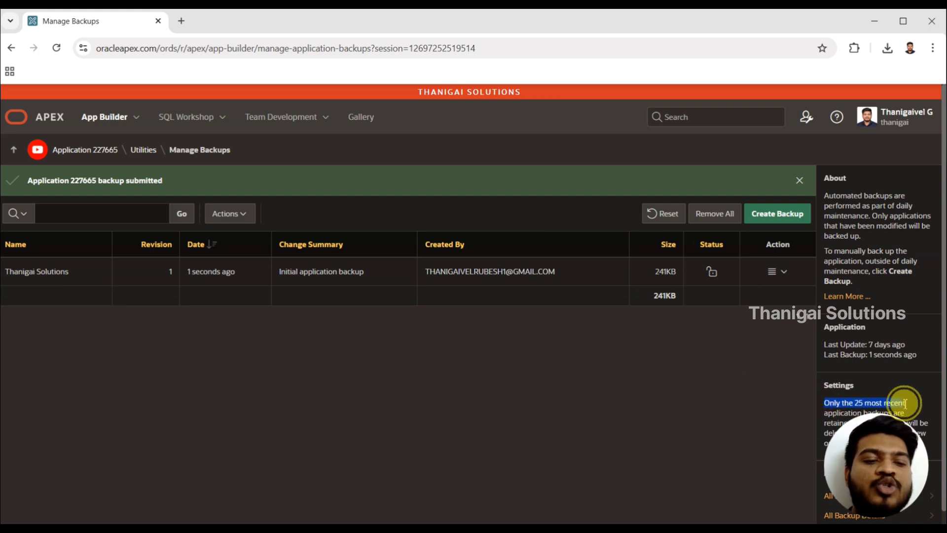
left_click(751, 390)
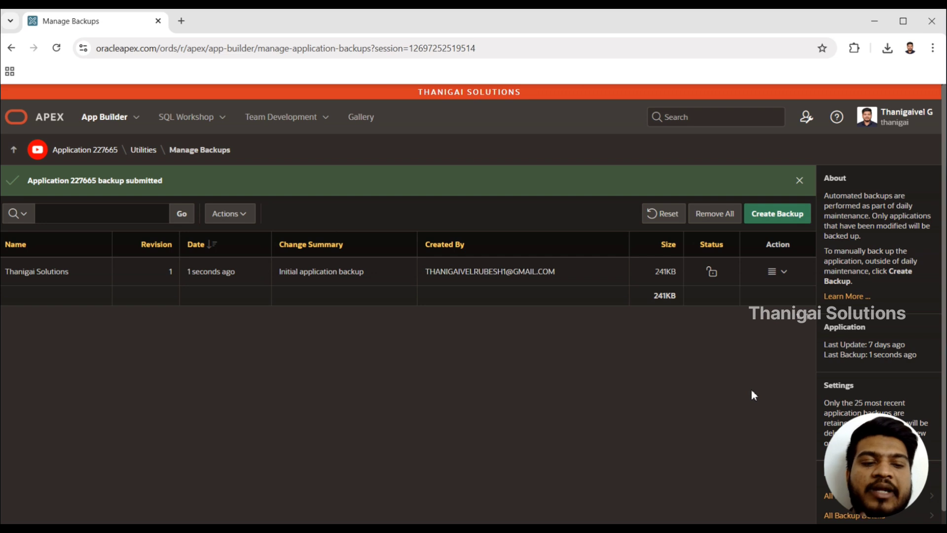
- Lock the Thanigai Solutions backup so that daily maintenance does not delete it
left_click(663, 213)
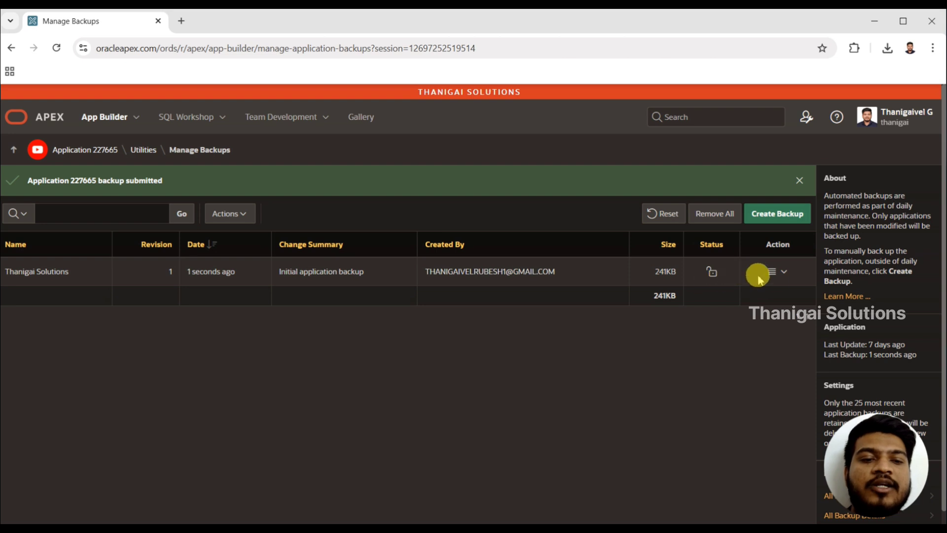
left_click(783, 275)
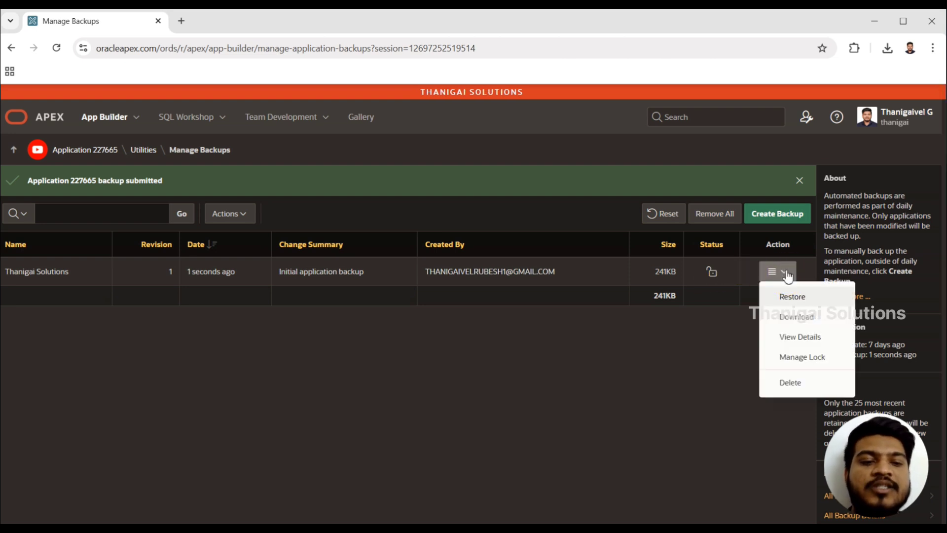
left_click(794, 358)
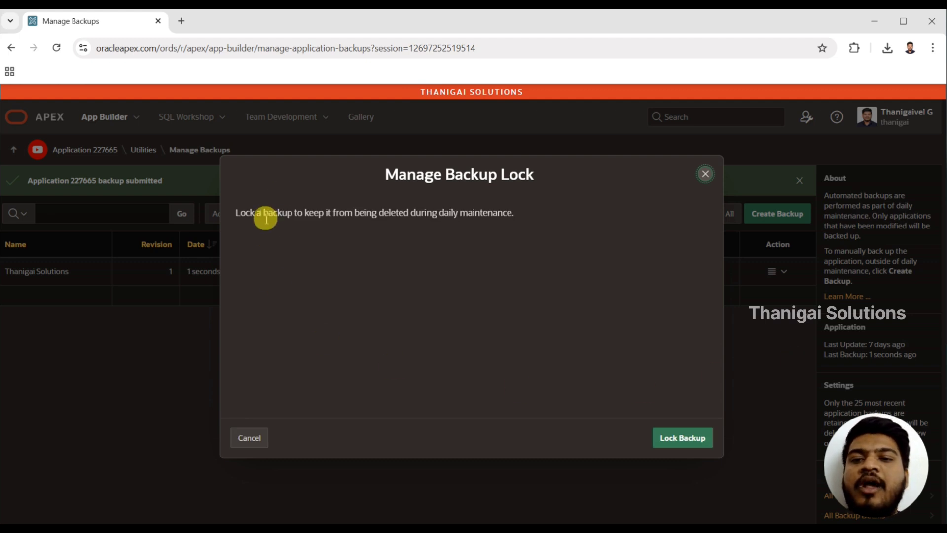
left_click(412, 214)
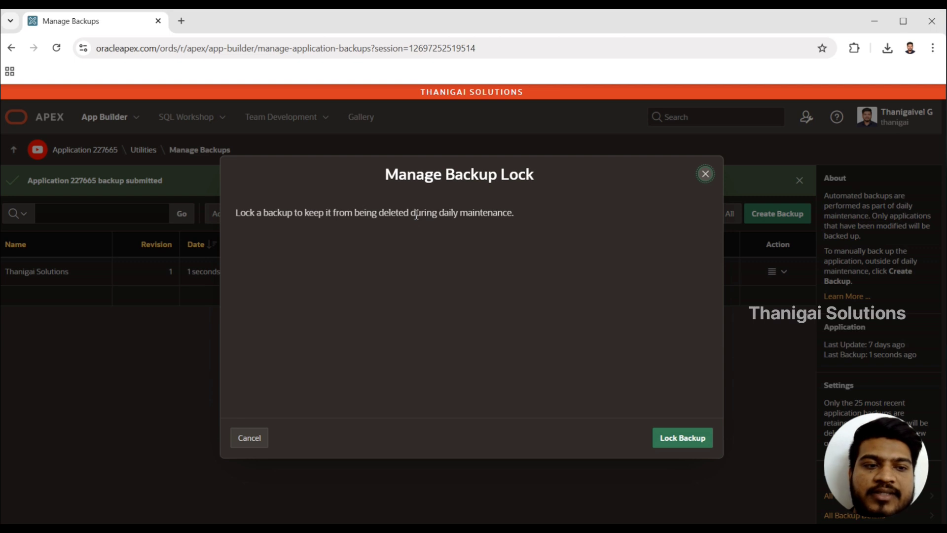
left_click(679, 449)
left_click(679, 449)
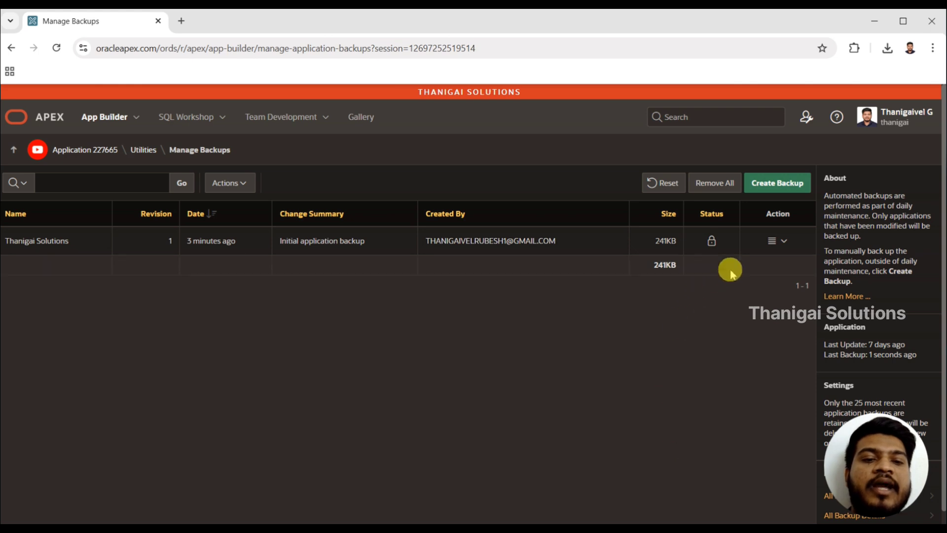
left_click(712, 249)
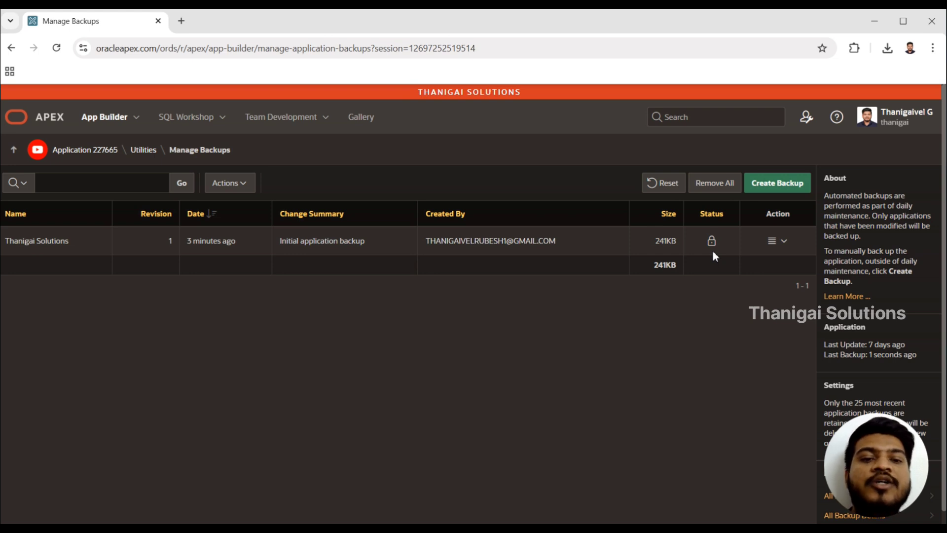
left_click(716, 256)
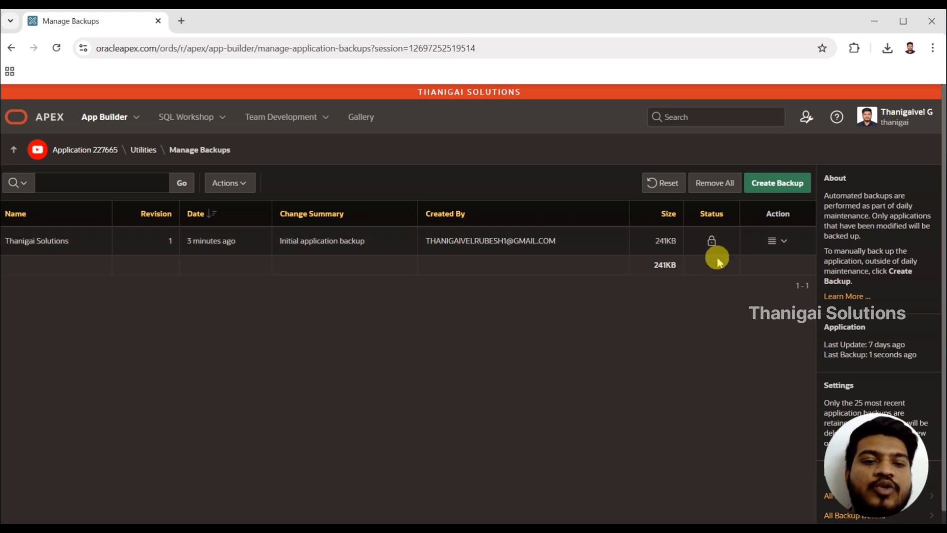
left_click(713, 240)
left_click(728, 262)
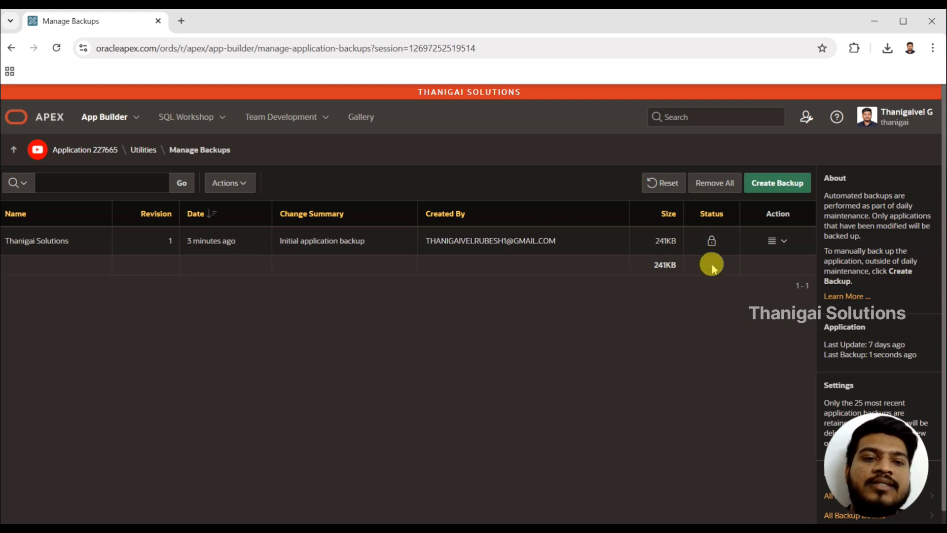
- Bring up the delete confirmation for the Thanigai Solutions backup and dismiss it without deleting the backup
left_click(786, 243)
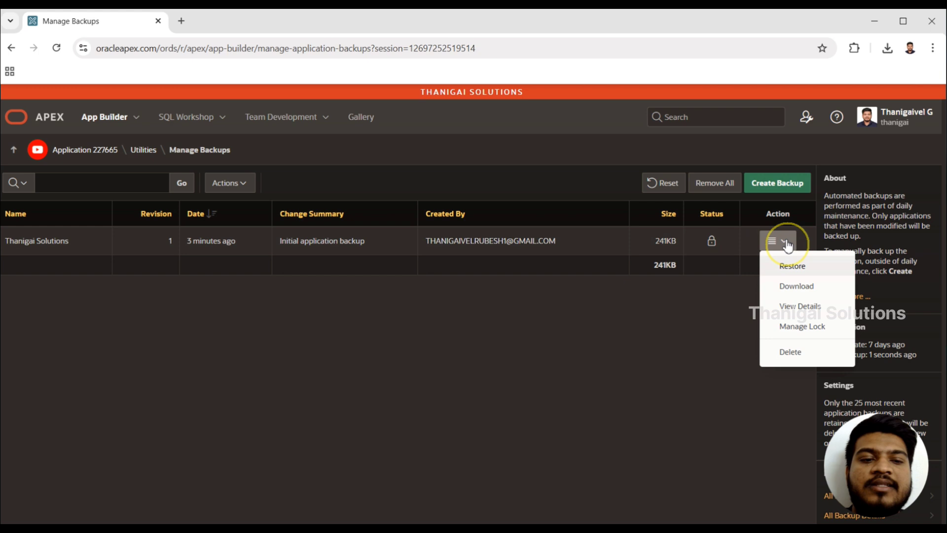
left_click(790, 353)
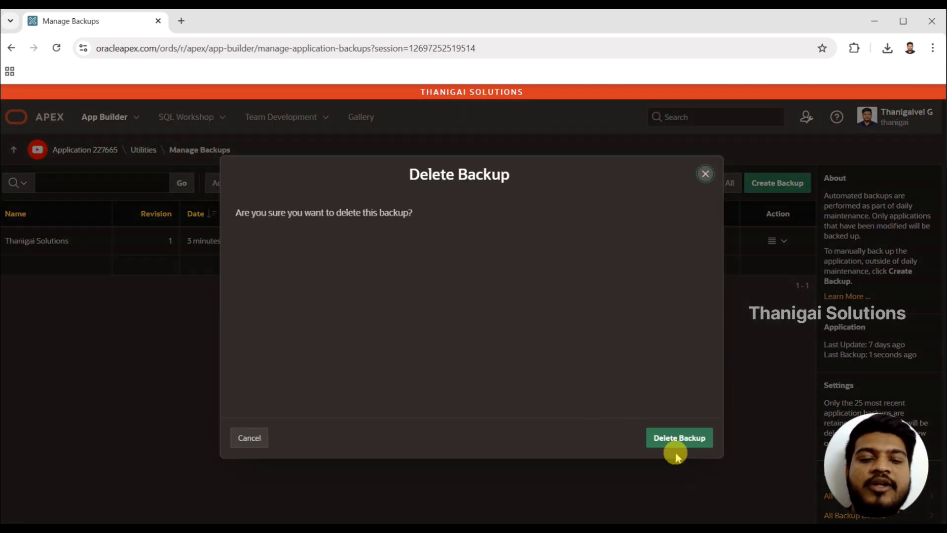
left_click(709, 176)
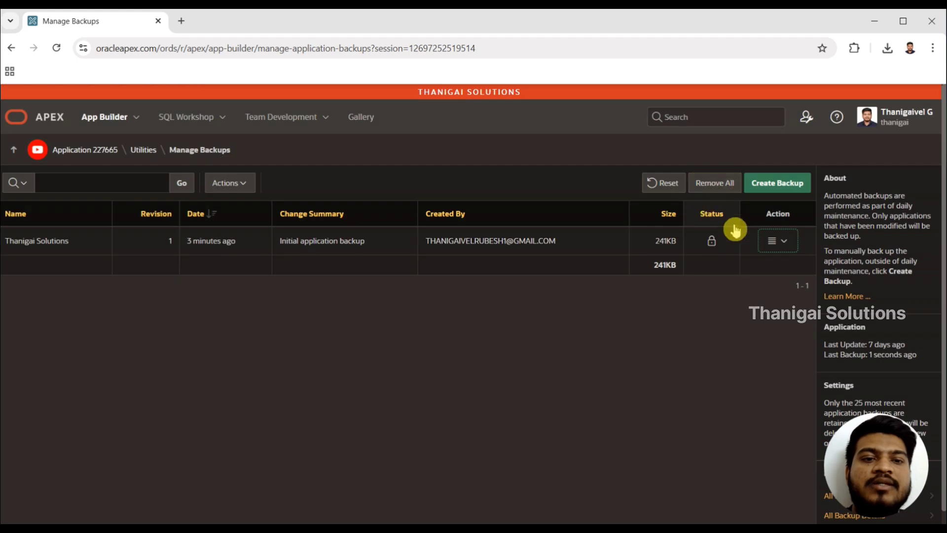